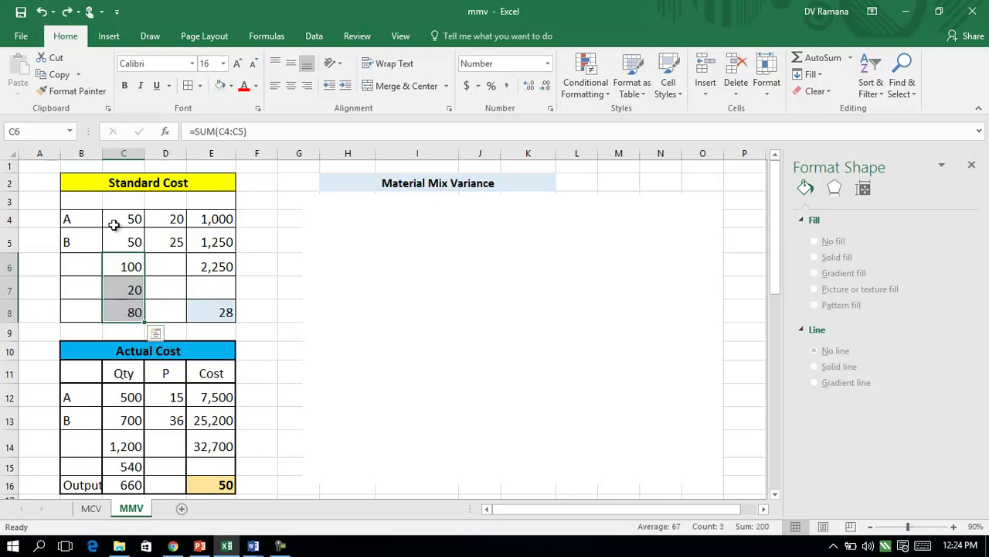
Lightly fill the standard quantities C4:C5 and shade the actual quantities C12:C13 grey
drag(115, 220, 125, 242)
click(220, 85)
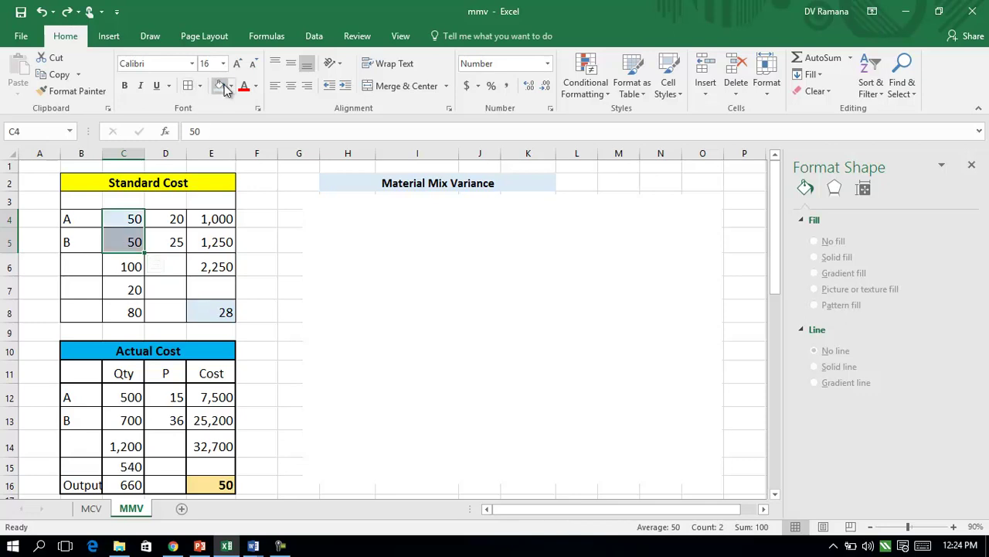
drag(136, 389, 131, 419)
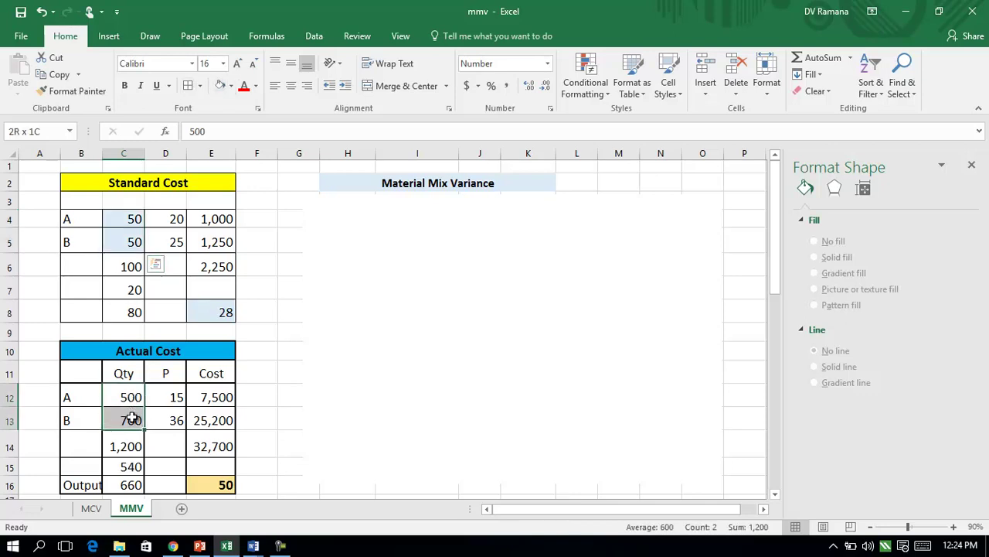
click(221, 85)
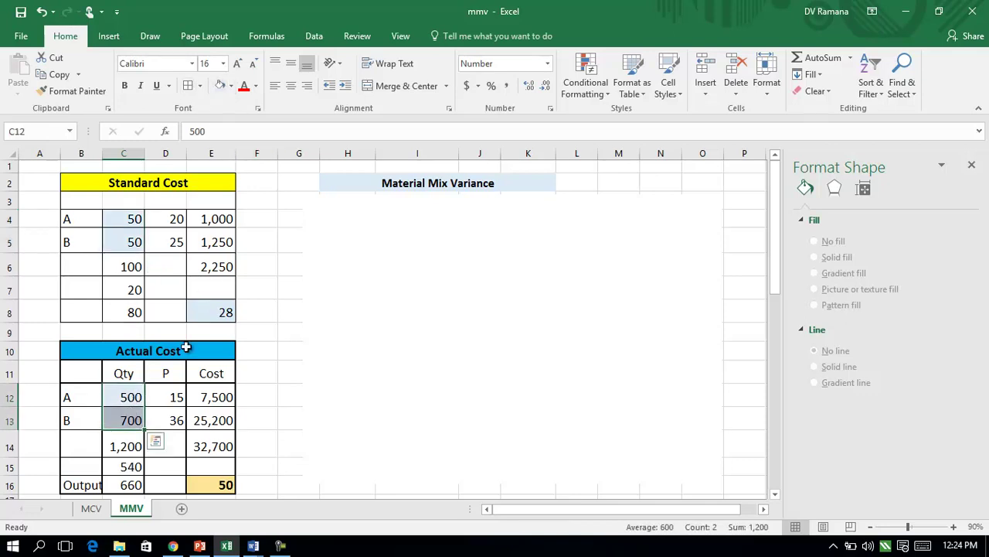
click(230, 85)
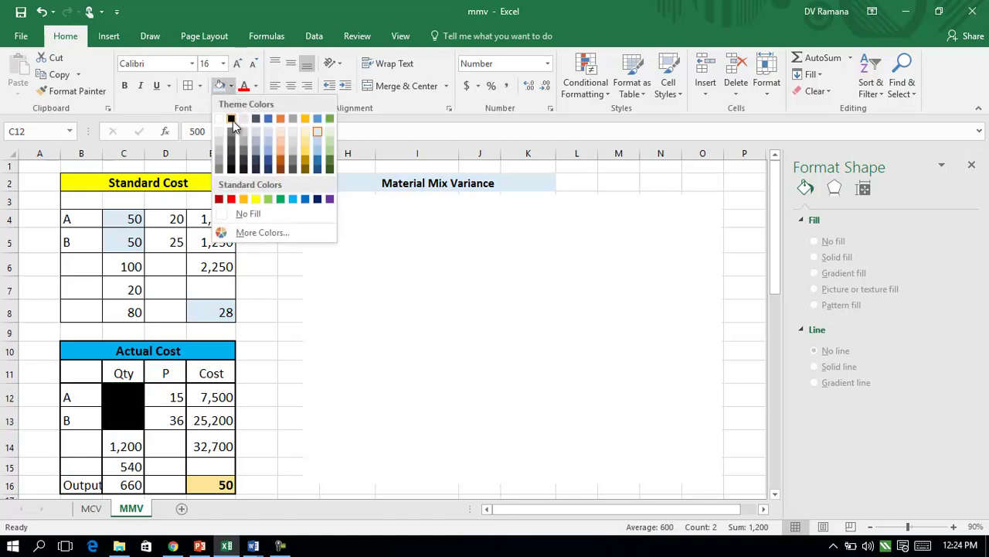
click(254, 141)
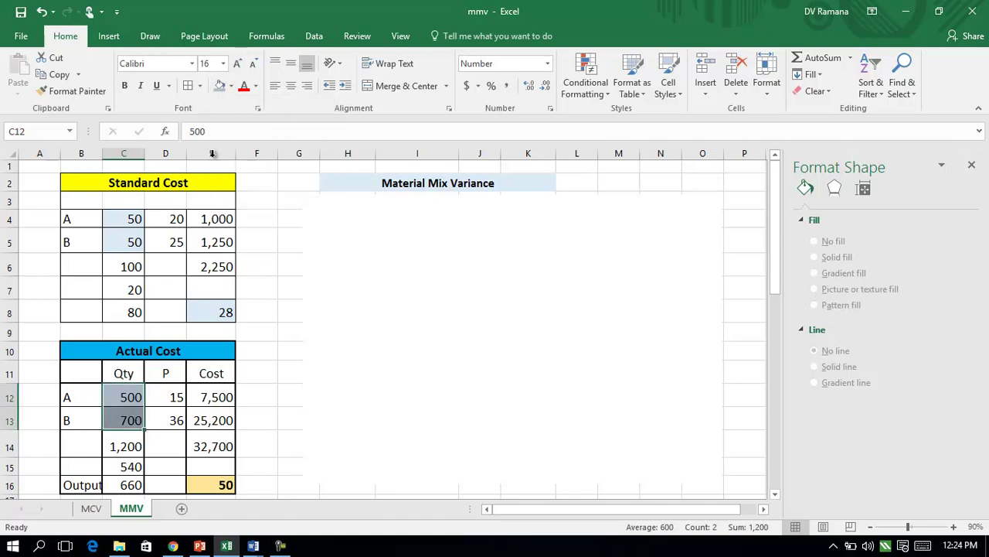
Make C4:C5 grey and bold, then Format Paint that style onto C12:C13
drag(130, 224, 127, 243)
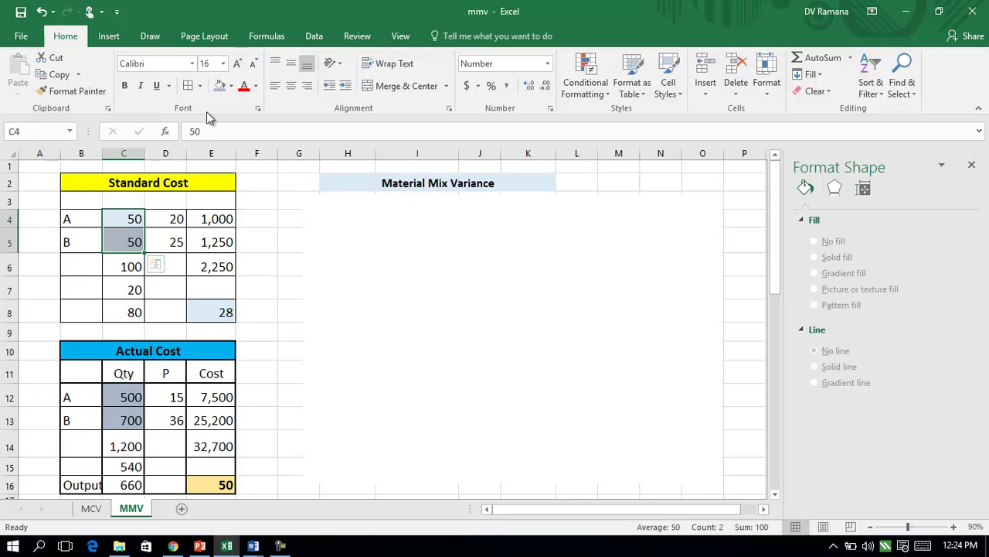
click(220, 86)
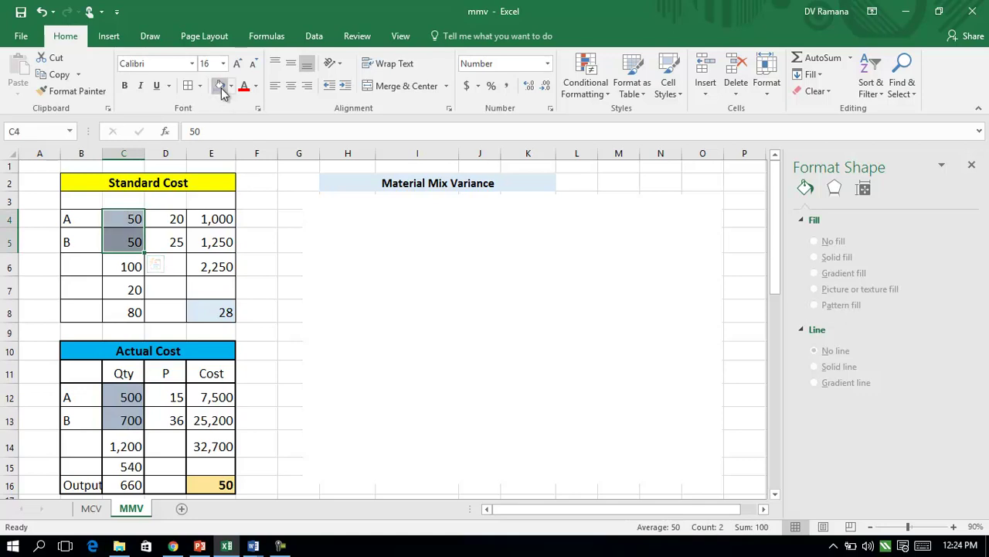
click(124, 85)
click(73, 91)
drag(143, 397, 128, 420)
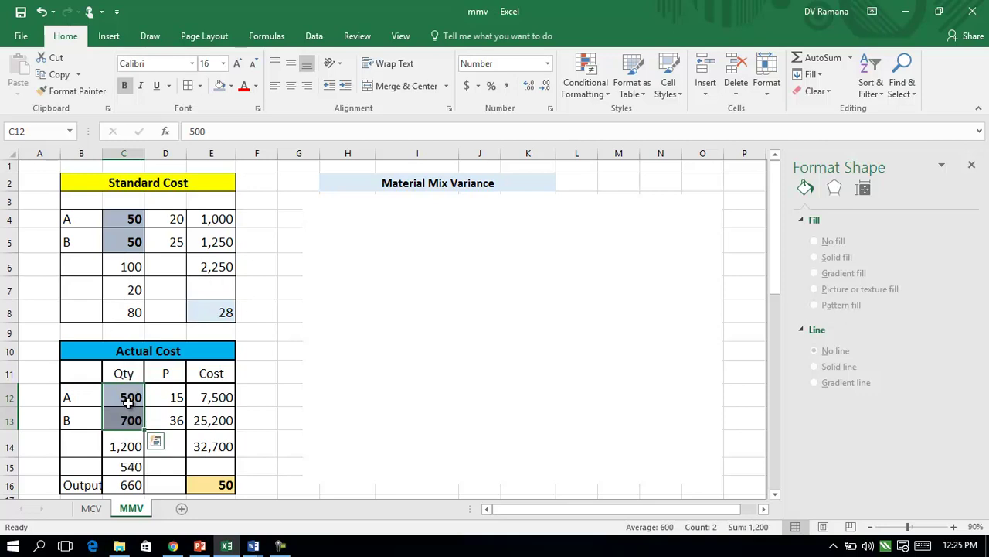
Enlarge the Material Mix Variance heading to font size 18
click(413, 184)
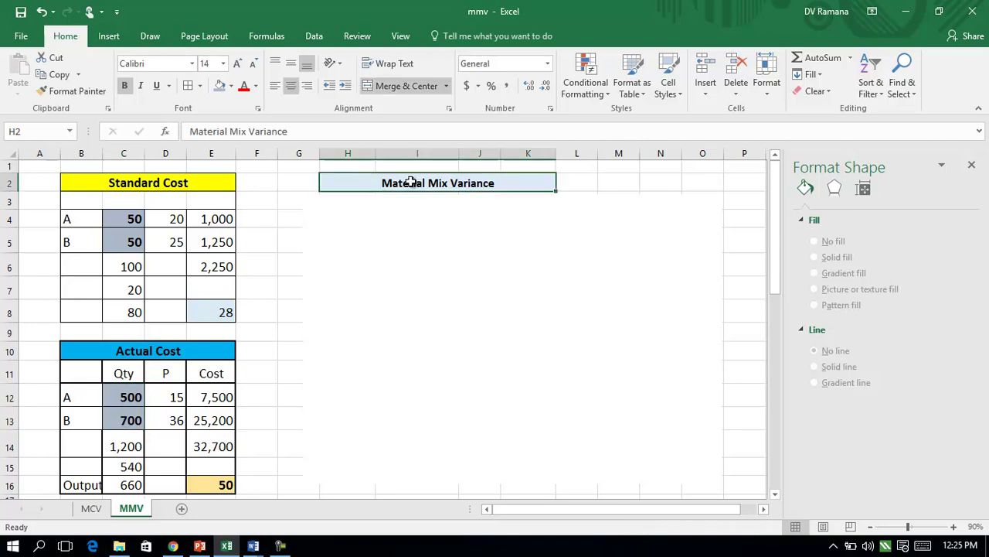
click(238, 62)
click(237, 63)
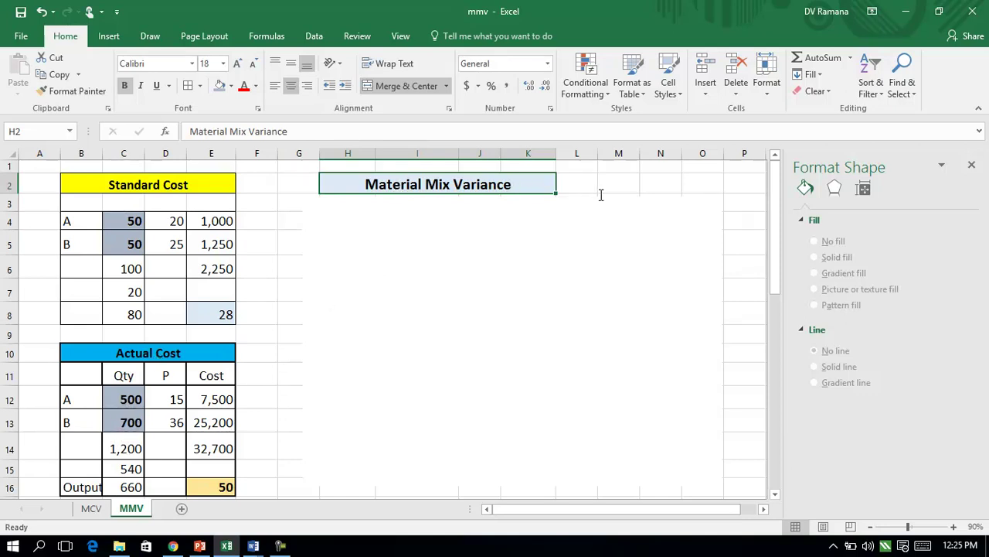
Nudge the white cover box upward over the SM table
key(ctrl+z)
key(ctrl+z)
key(ctrl+z)
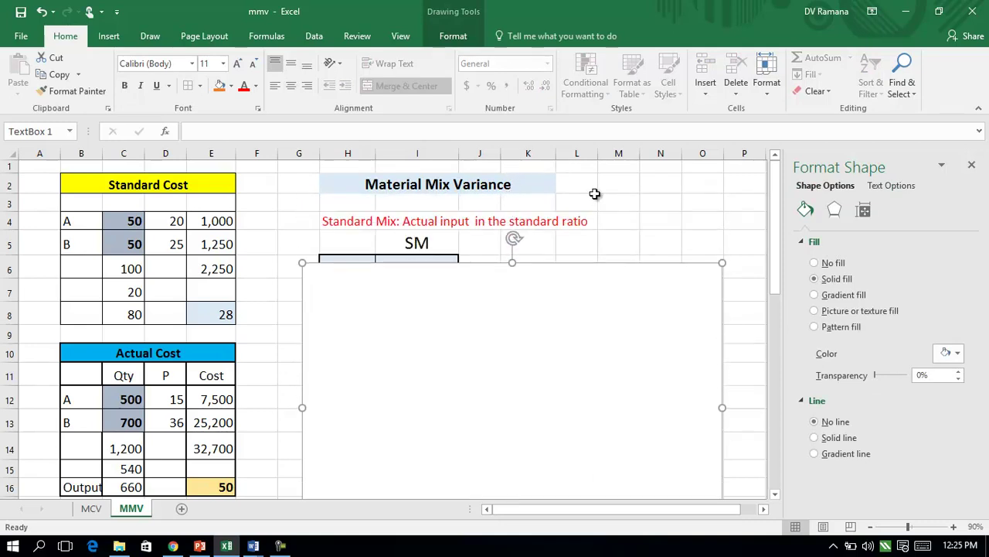
key(Up)
key(Up)
key(Up)
key(Up)
key(Up)
key(Up)
key(Up)
key(Up)
key(Up)
key(Up)
key(Up)
key(Up)
key(Up)
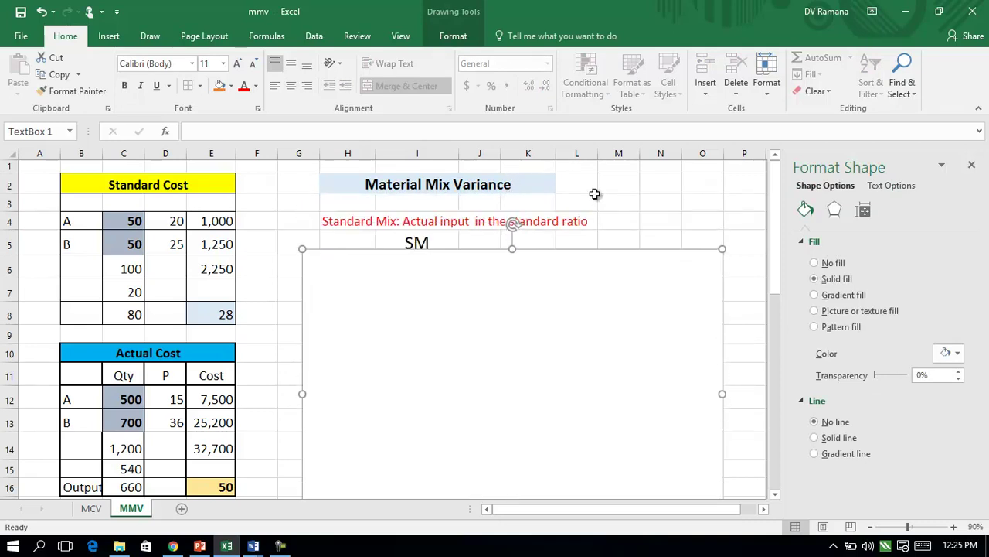
key(Up)
key(Up)
key(Up)
key(Up)
key(Up)
key(Up)
key(Up)
key(Up)
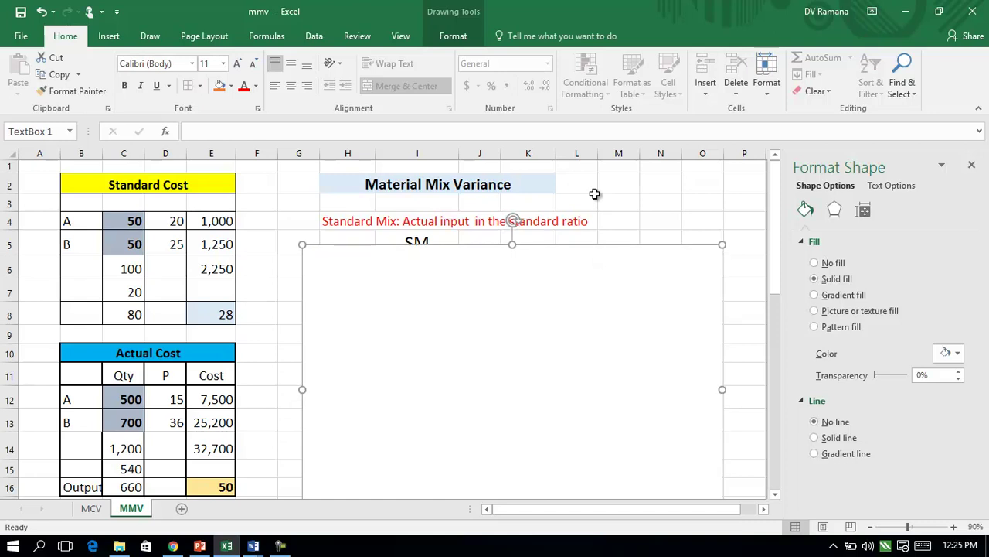
key(Up)
key(Up)
key(Up)
key(Up)
key(Up)
key(Up)
key(Up)
key(Up)
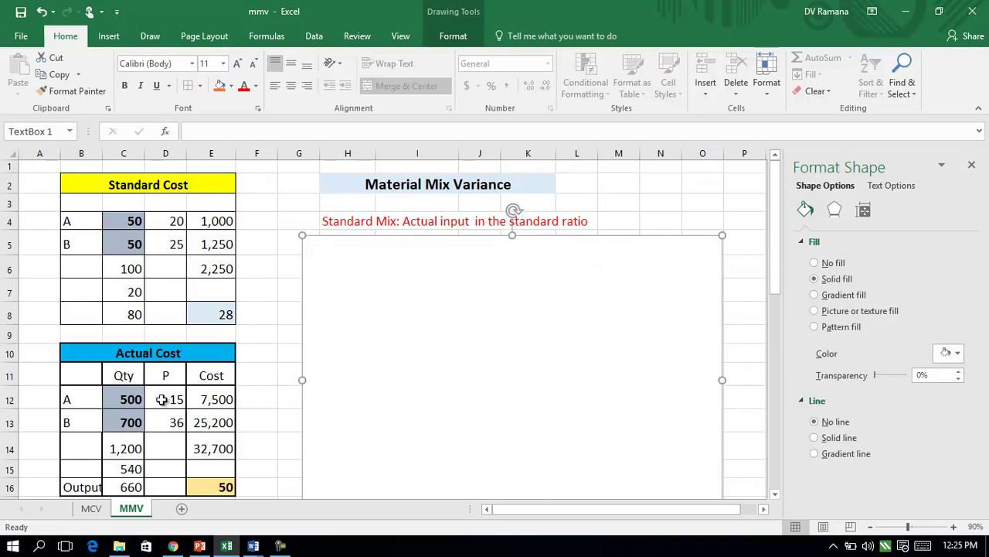
Append ': (SM-AM)*SP' to the H2 heading and widen column K to fit
click(369, 191)
click(327, 138)
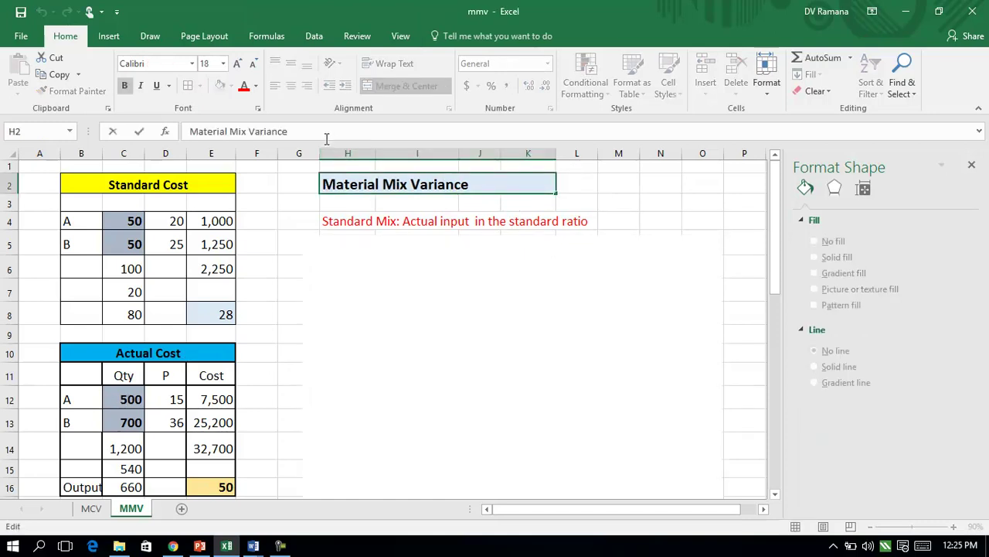
text(: (SM-AM)*SP)
key(Return)
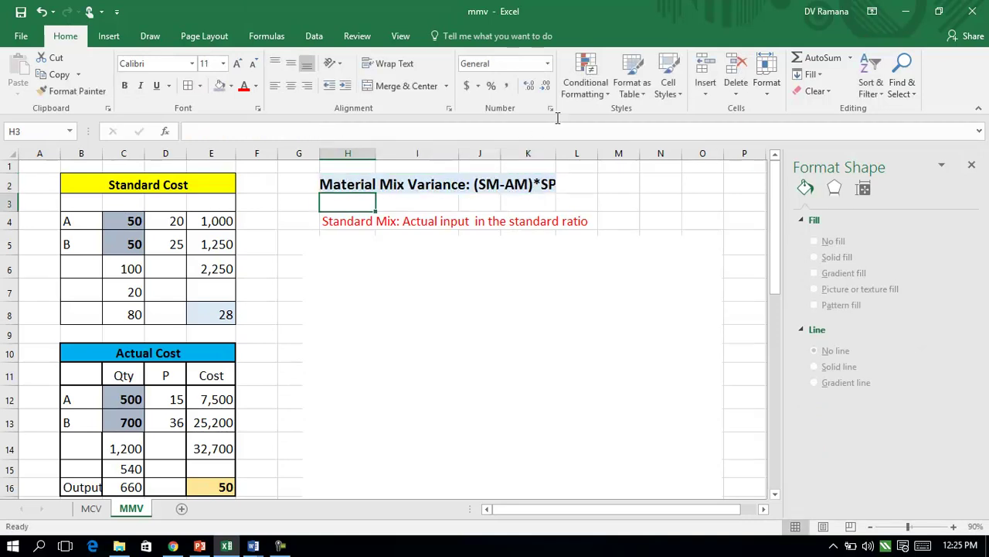
drag(556, 154, 577, 155)
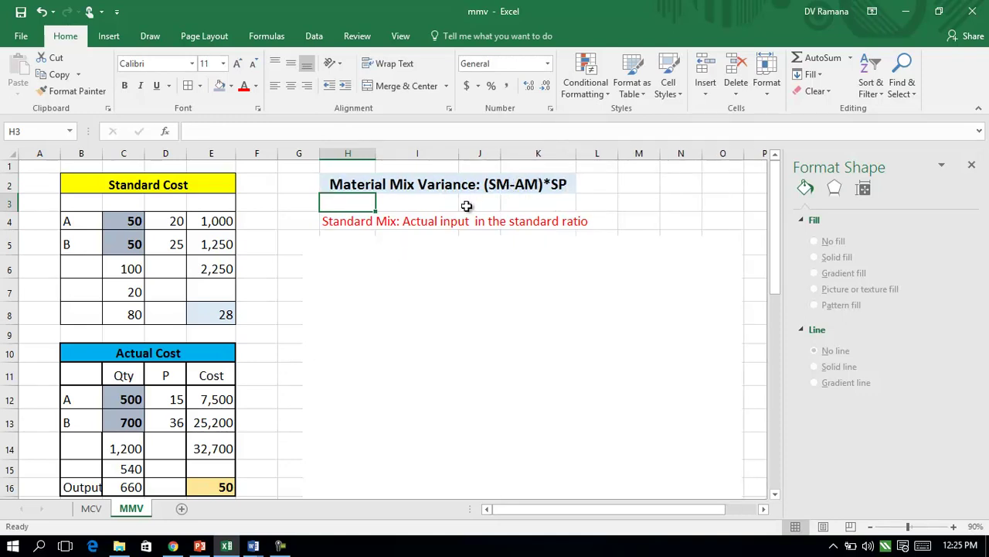
Enlarge the red Standard Mix note in H4 to font size 20
click(330, 222)
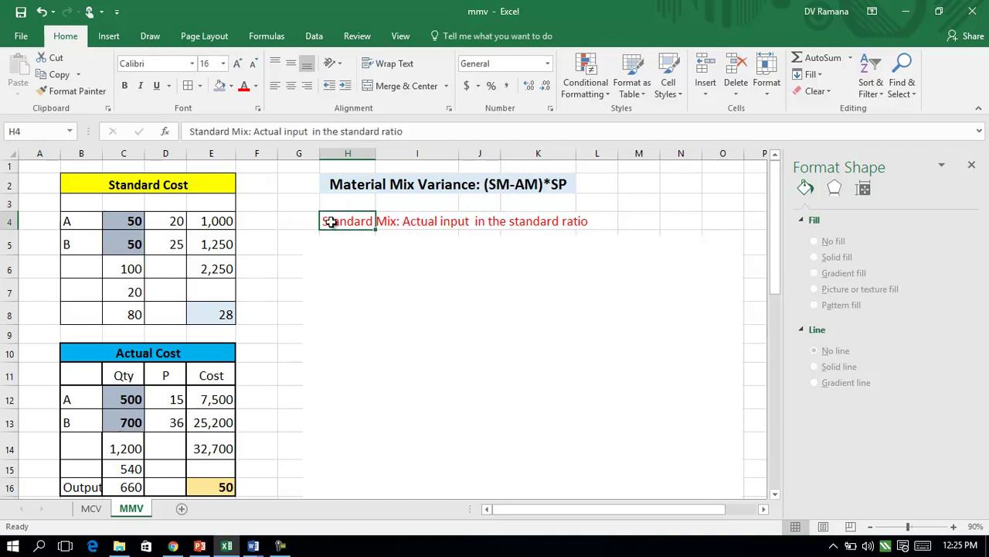
click(237, 64)
click(237, 64)
click(237, 64)
click(237, 64)
click(236, 65)
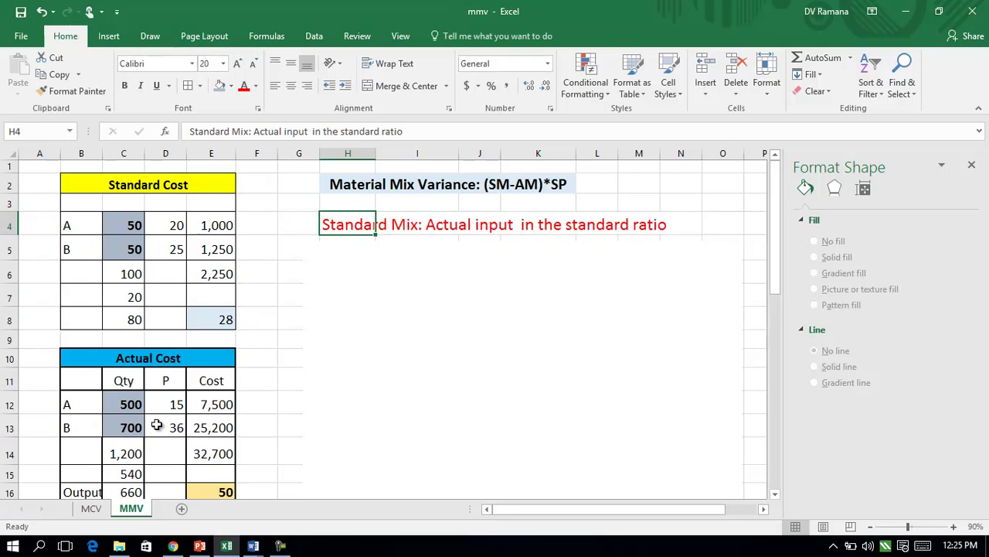
Slide the white cover box down to reveal the SM table
click(128, 456)
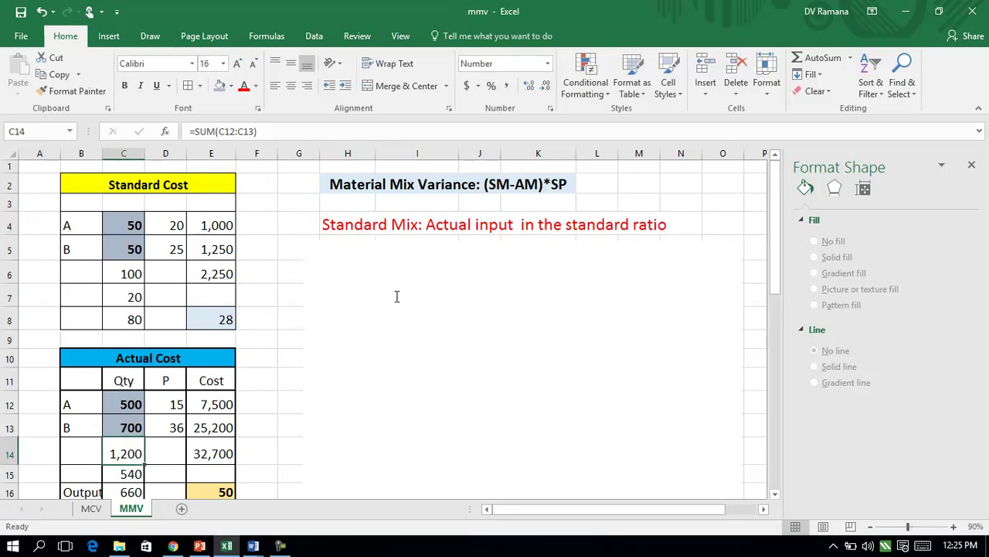
click(382, 239)
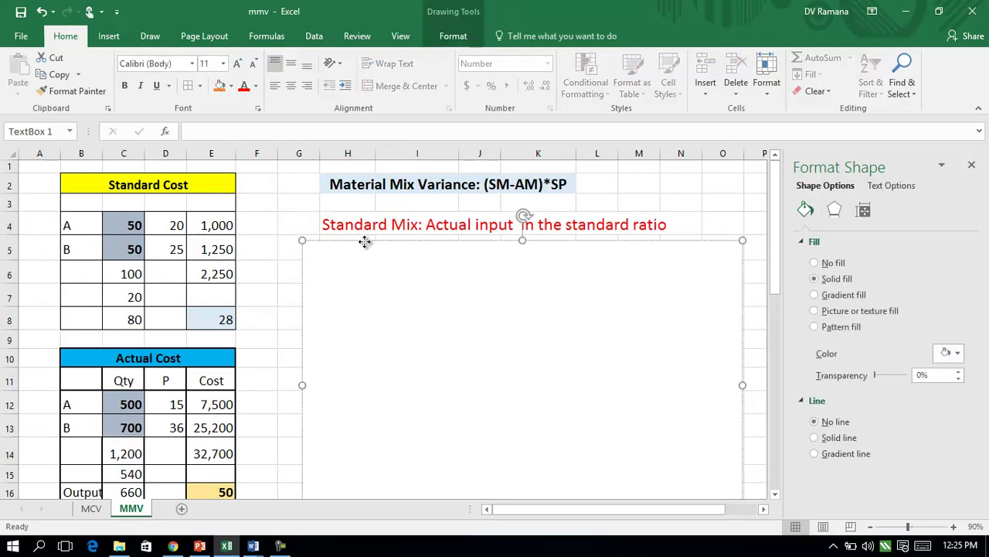
key(Escape)
key(Down)
key(Down)
key(Down)
key(Down)
key(Down)
key(Down)
key(Down)
key(Down)
key(Down)
key(Down)
key(Down)
key(Down)
key(Down)
key(Down)
key(Down)
key(Down)
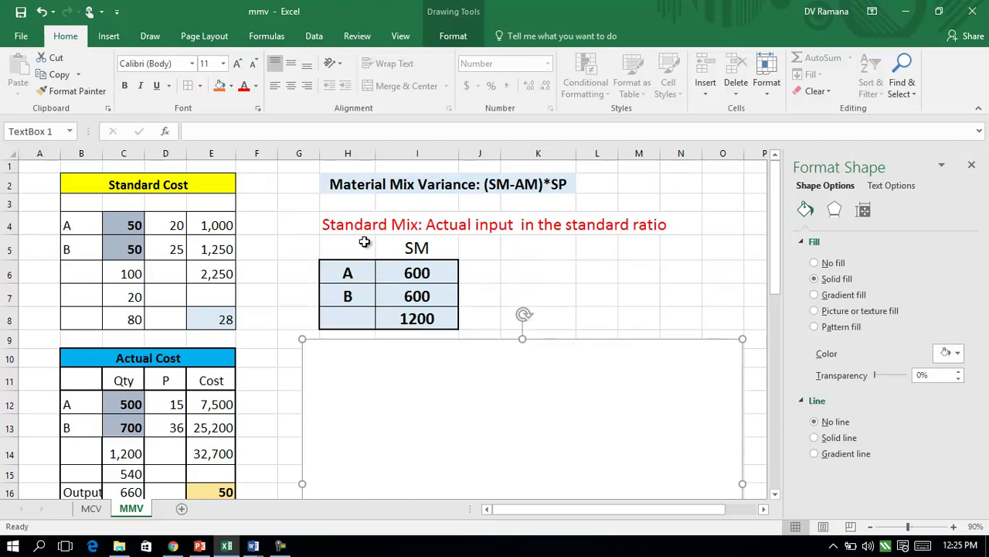
Trace the precedents of the SM value in I6, then remove the arrows
click(425, 272)
click(266, 35)
click(562, 62)
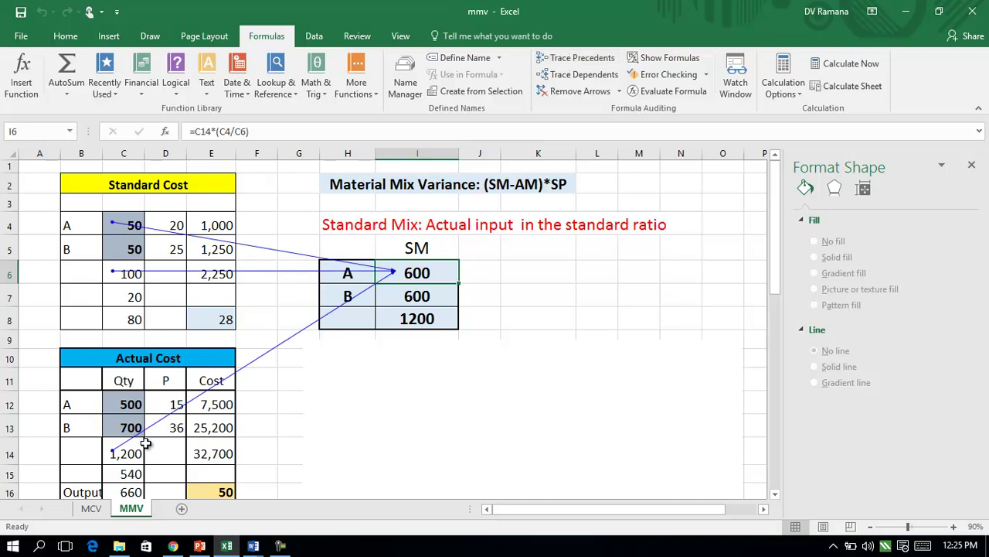
click(555, 91)
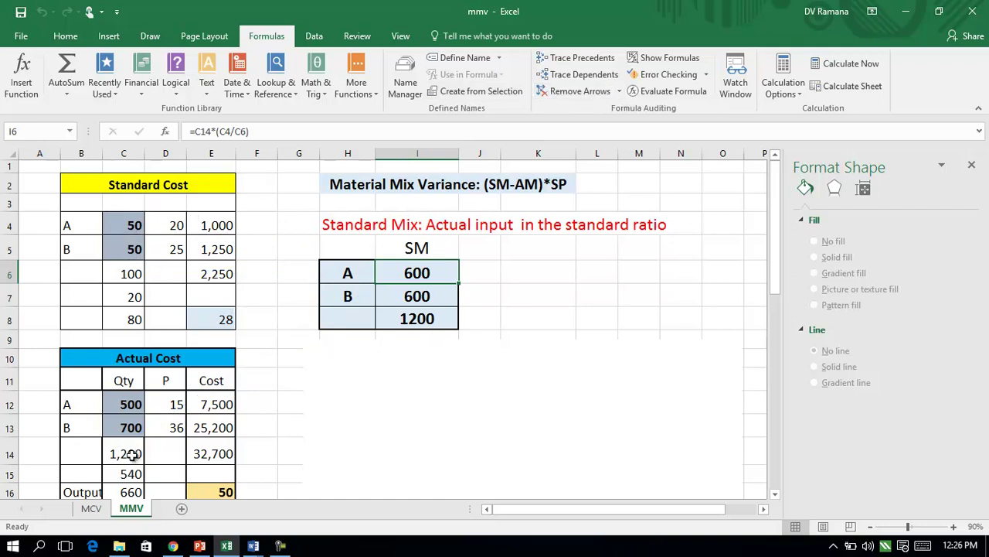
Select actual quantities 500 and 700 in C12:C13 to check their total
click(128, 407)
drag(128, 407, 125, 427)
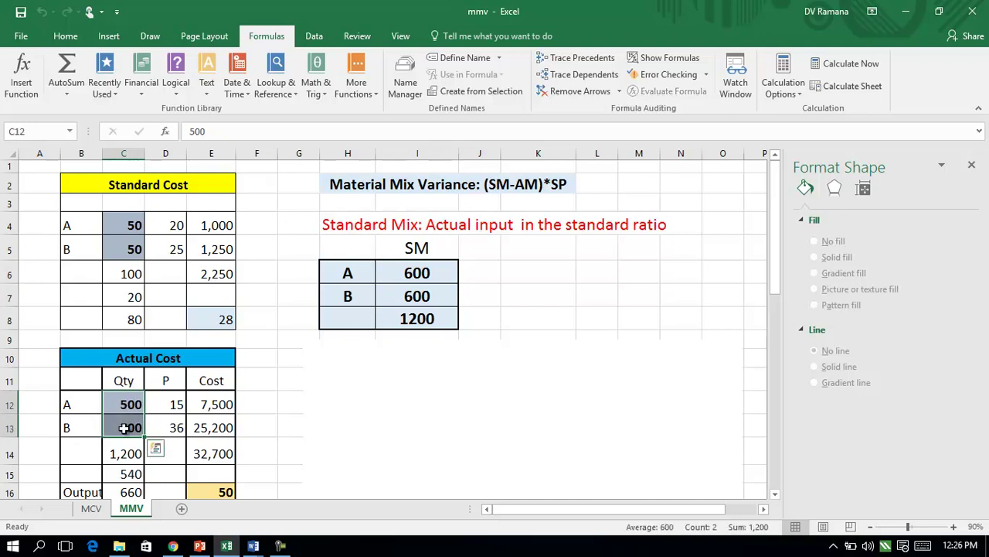
click(464, 332)
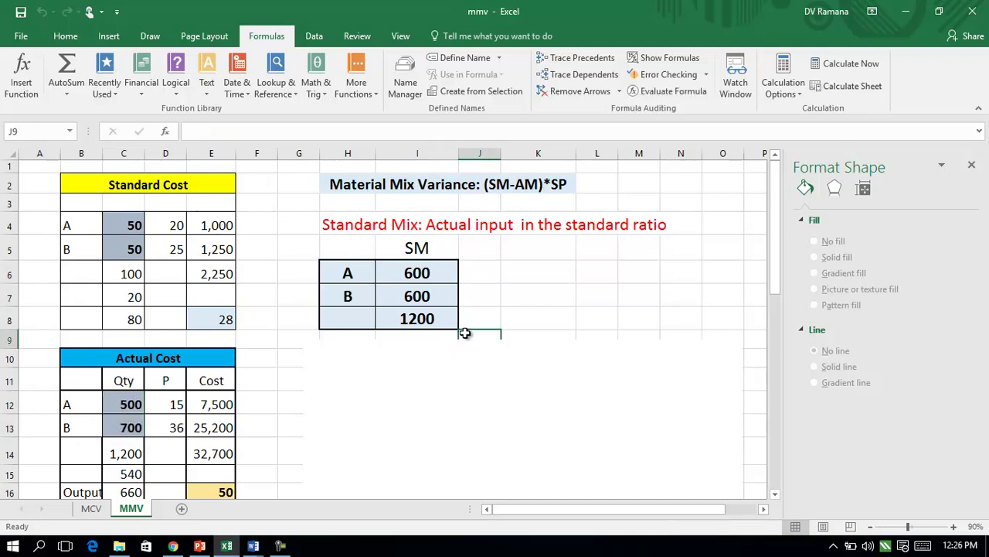
Uncover the variance table and trace precedents of A's SM−AM difference
click(513, 337)
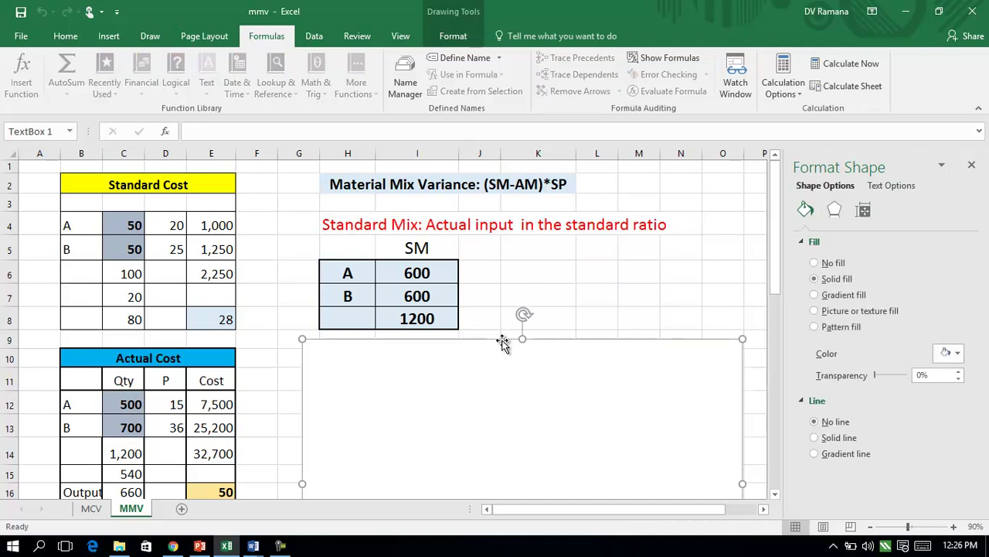
key(Down)
key(Down)
key(Down)
key(Down)
key(Down)
key(Down)
key(Down)
key(Down)
key(Down)
key(Down)
key(Down)
key(Down)
key(Down)
key(Down)
key(Down)
key(Down)
key(Down)
key(Down)
key(Down)
key(Down)
key(Down)
key(Down)
key(Down)
key(Down)
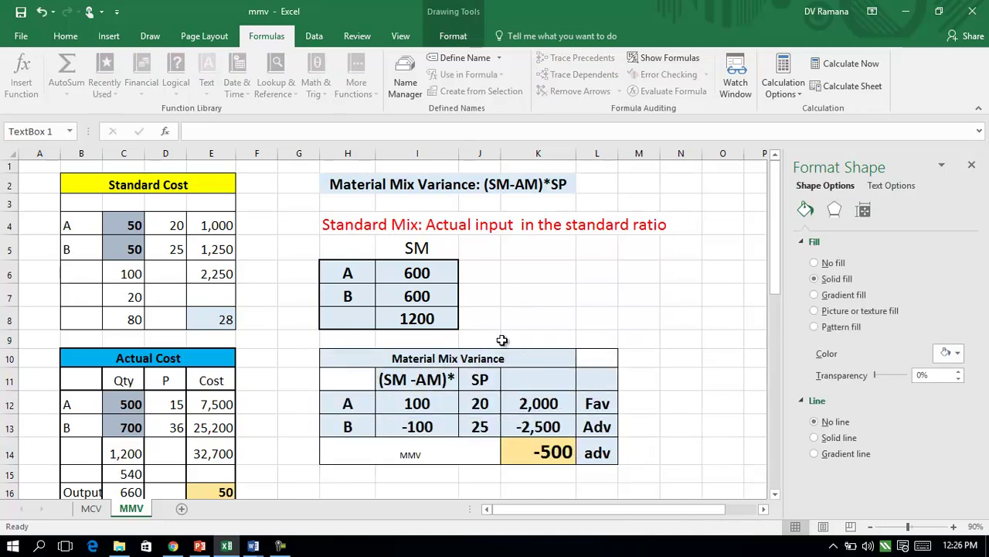
click(415, 410)
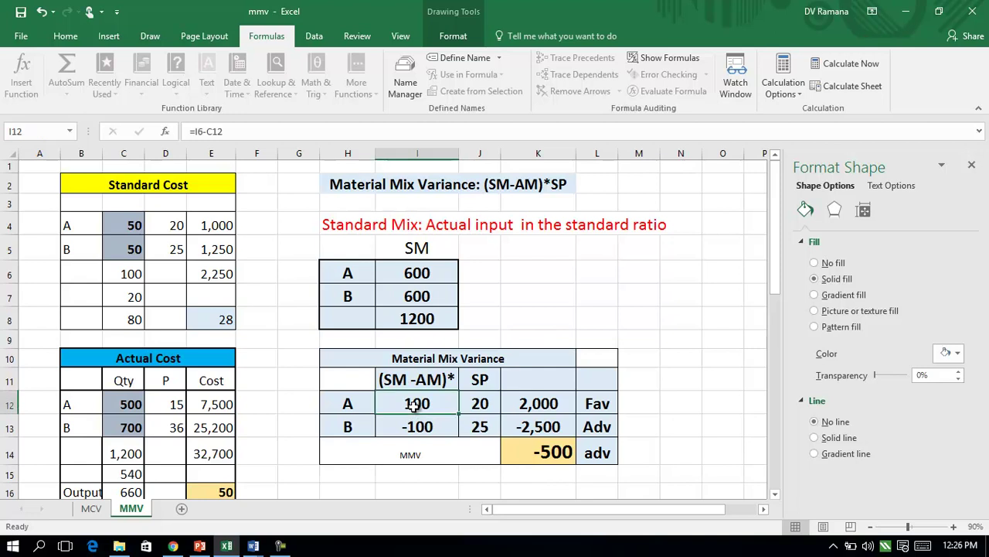
click(598, 53)
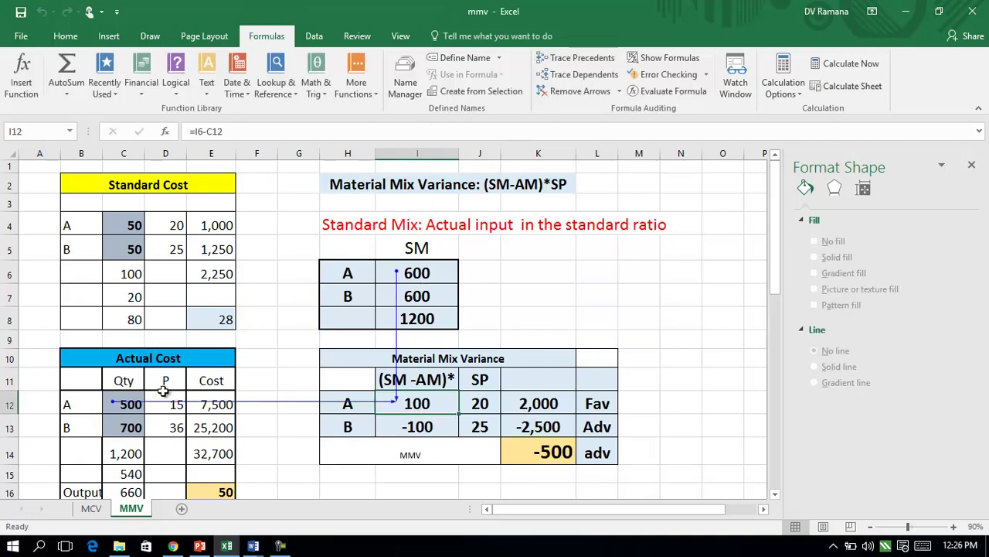
Trace precedents of B's difference, select the -500 MMV total, and remove all arrows
click(410, 427)
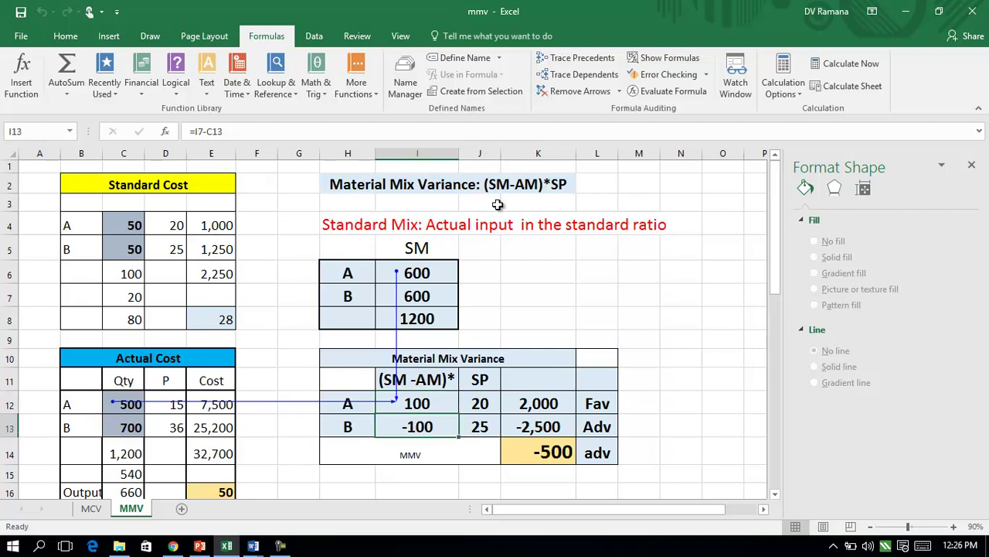
click(562, 62)
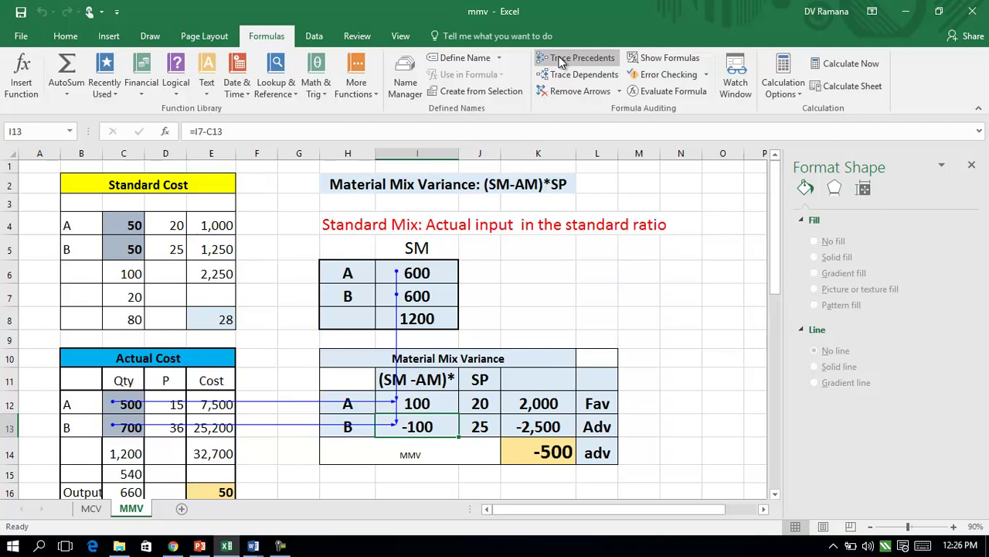
click(544, 453)
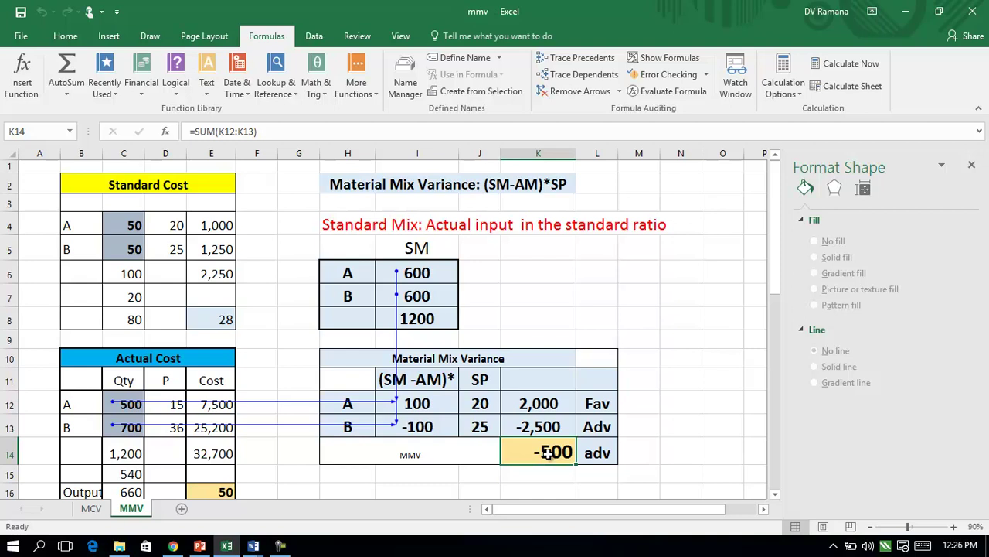
click(555, 91)
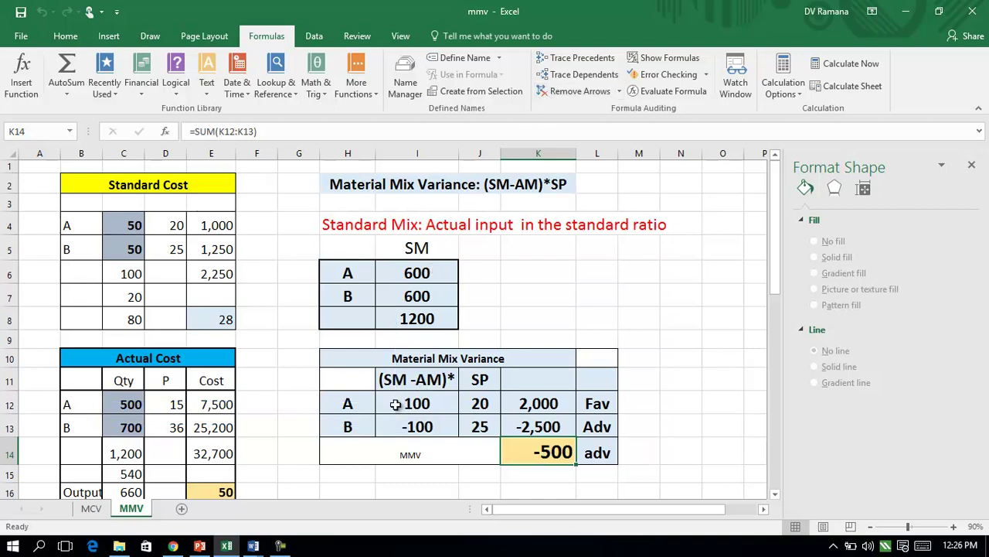
Slide the cover box down to uncover the second example's variance table
click(971, 164)
drag(982, 236, 978, 351)
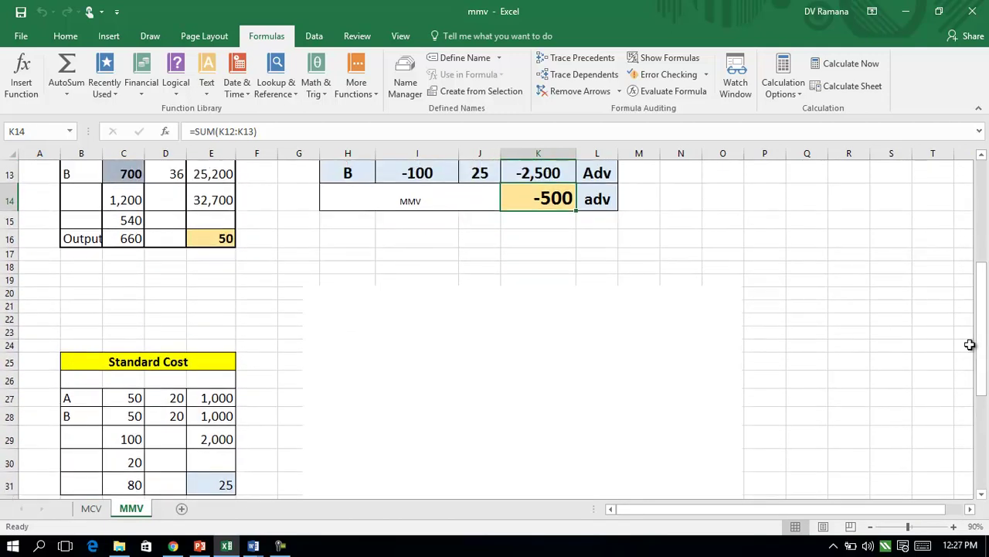
click(380, 275)
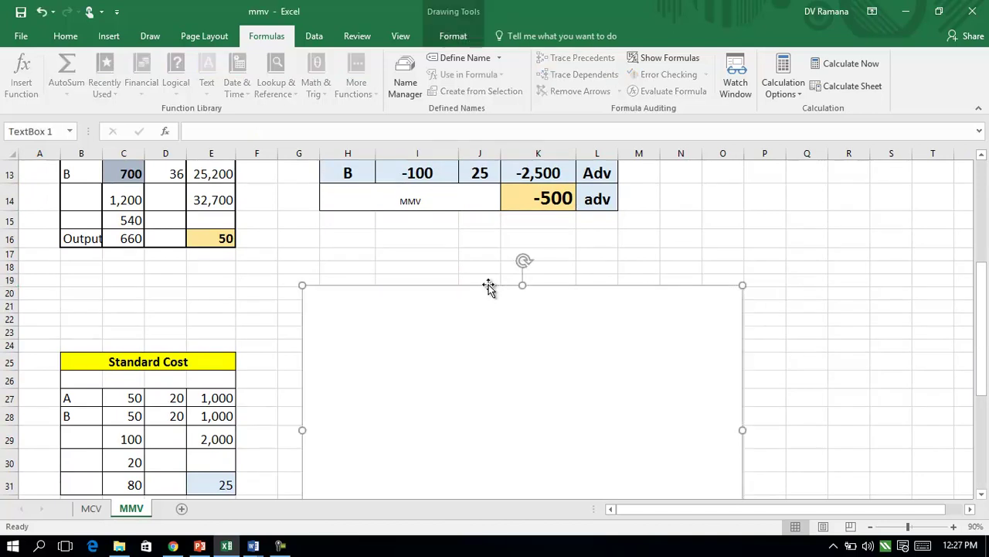
key(Down)
key(Down)
key(Down)
key(Down)
key(Down)
key(Down)
key(Down)
key(Down)
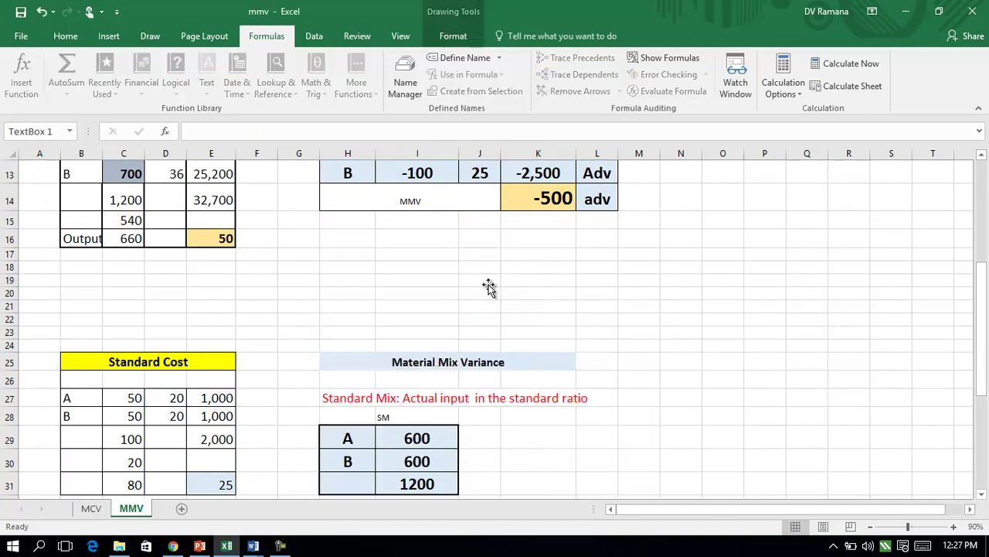
drag(986, 323, 987, 387)
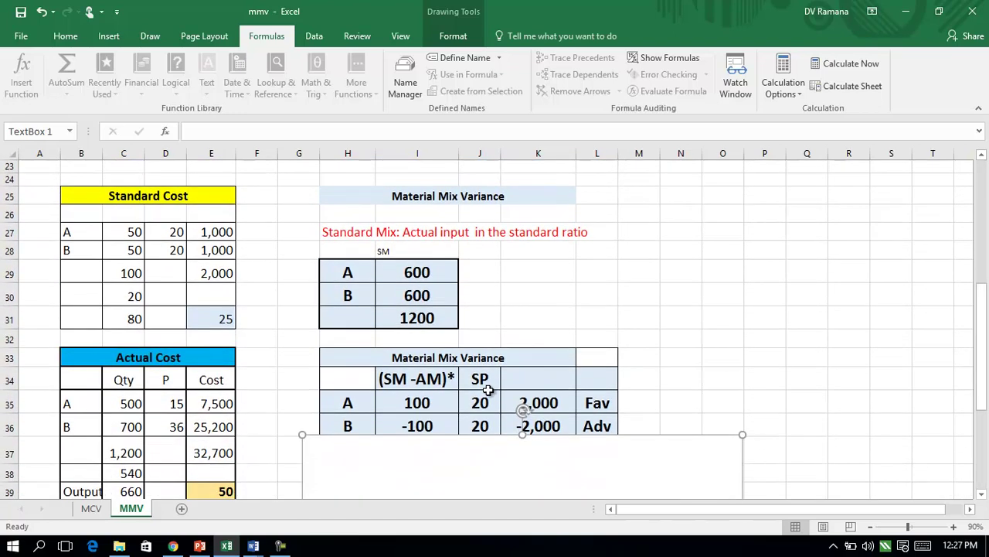
key(Down)
key(Down)
key(Down)
key(Down)
key(Down)
key(Down)
key(Down)
key(Down)
key(Down)
key(Down)
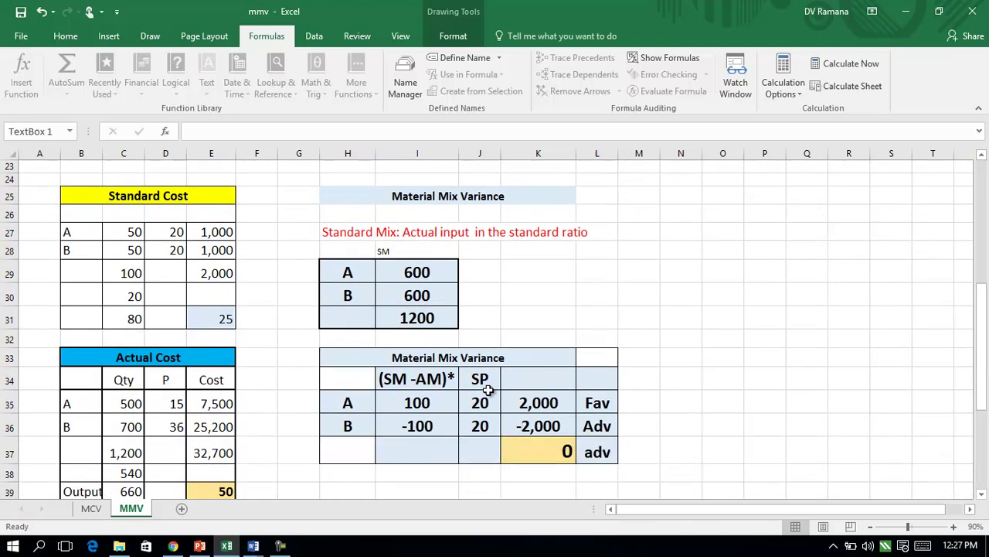
Check the 0 total in K37 and price 20 in D27, then return to the -500 total
click(529, 451)
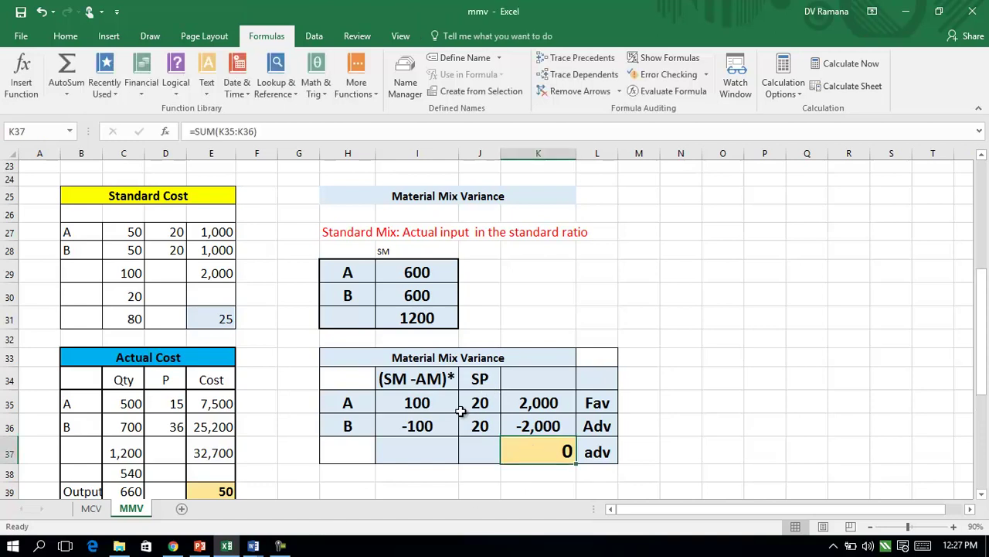
click(172, 234)
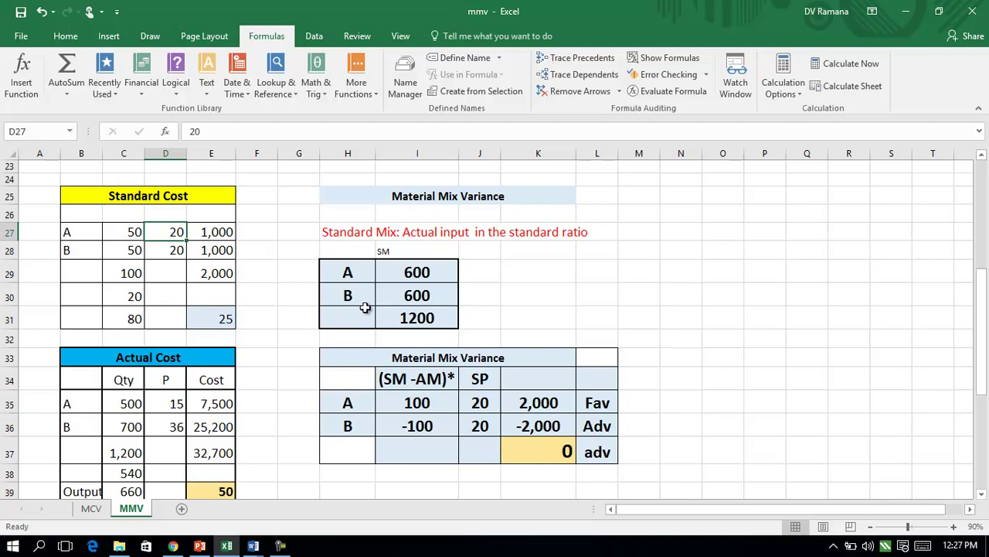
click(555, 452)
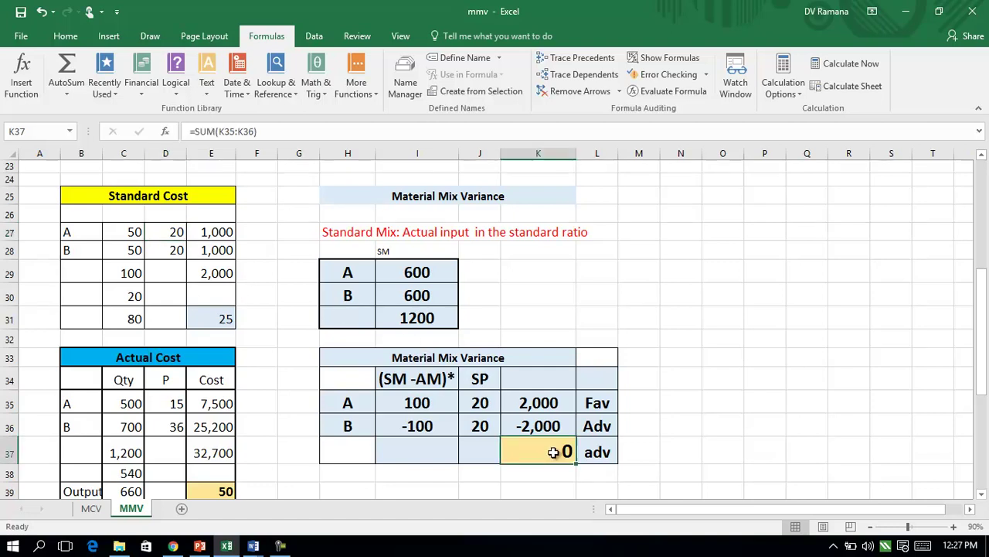
drag(981, 349, 980, 229)
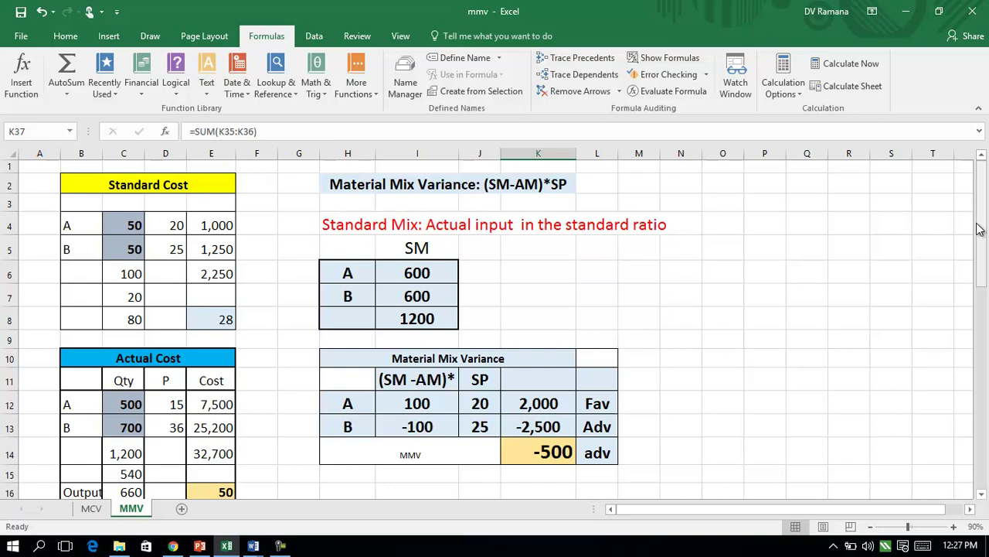
click(544, 458)
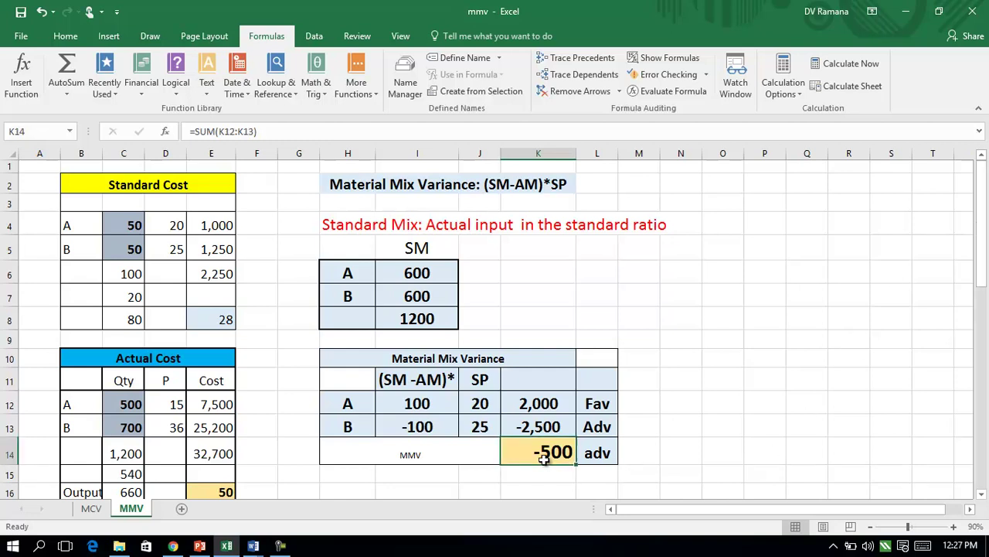